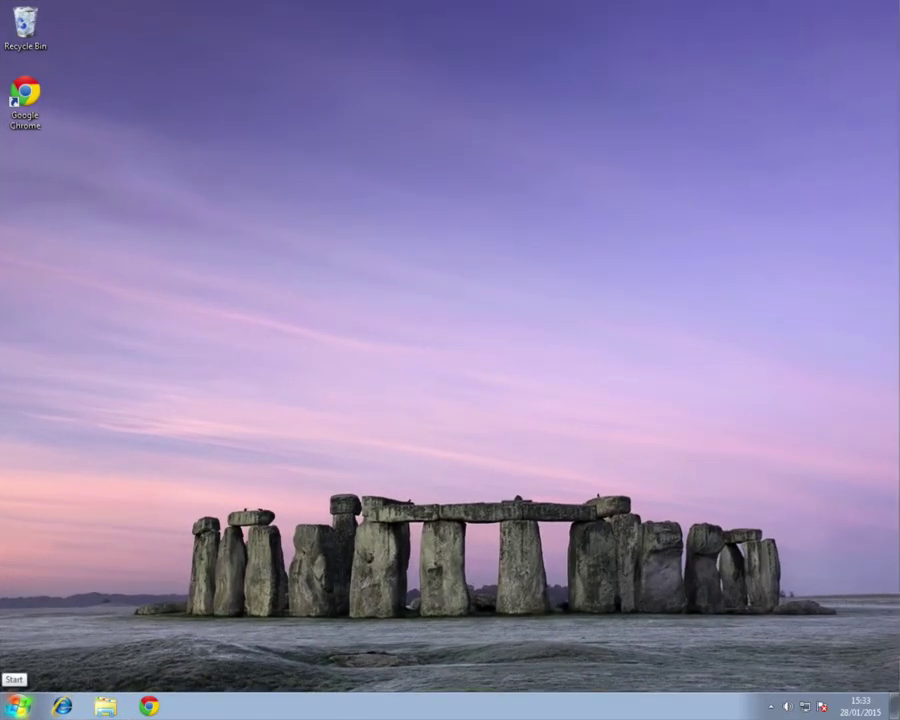
Step: Launch Hypersocket Client from the Start menu and show its connections list from the tray icon
click(15, 706)
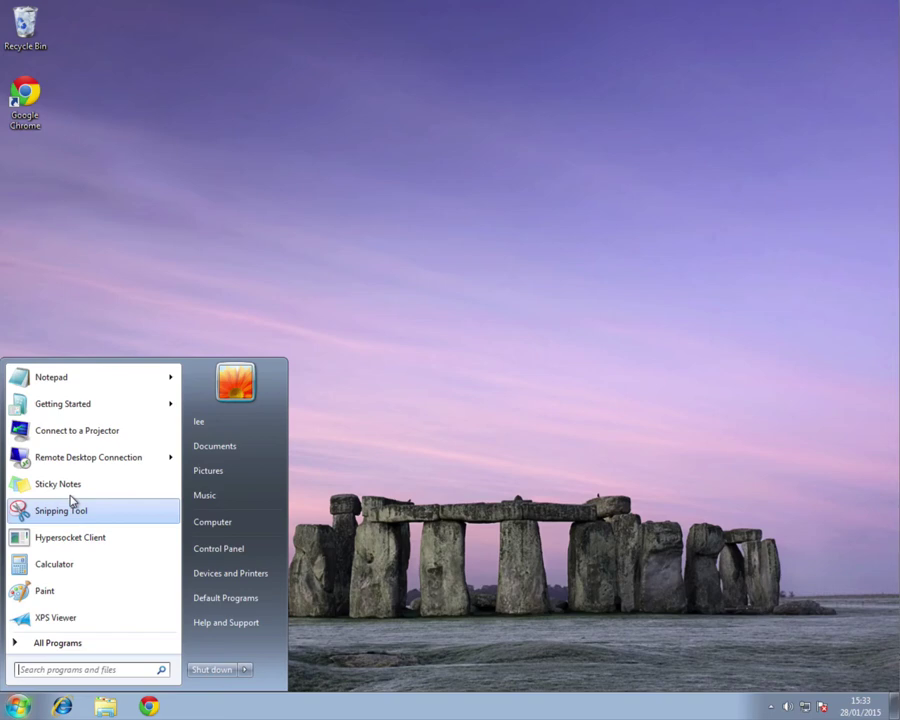
click(61, 545)
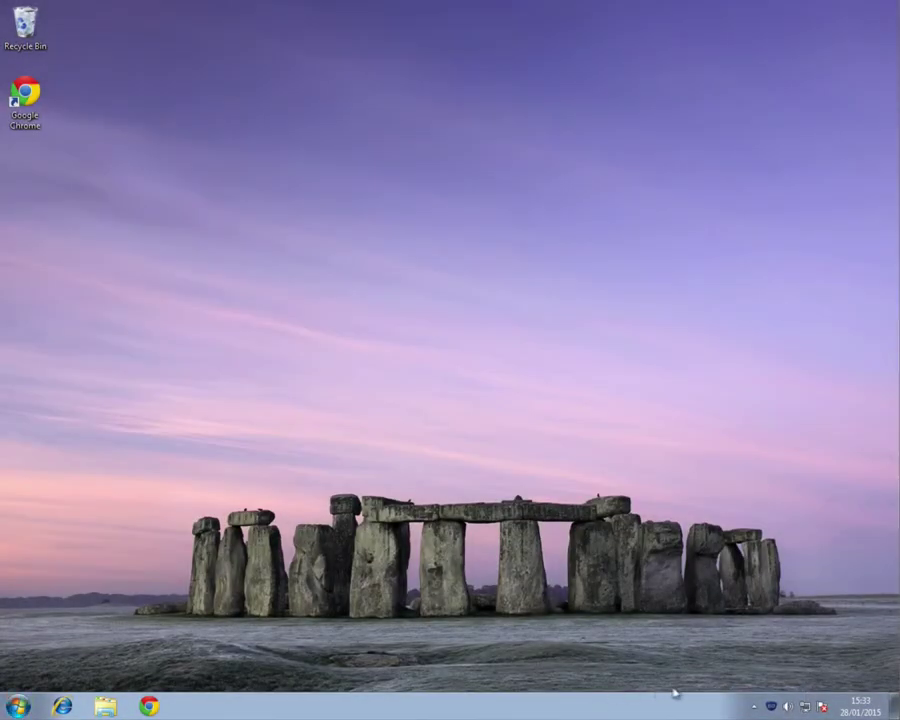
right_click(771, 706)
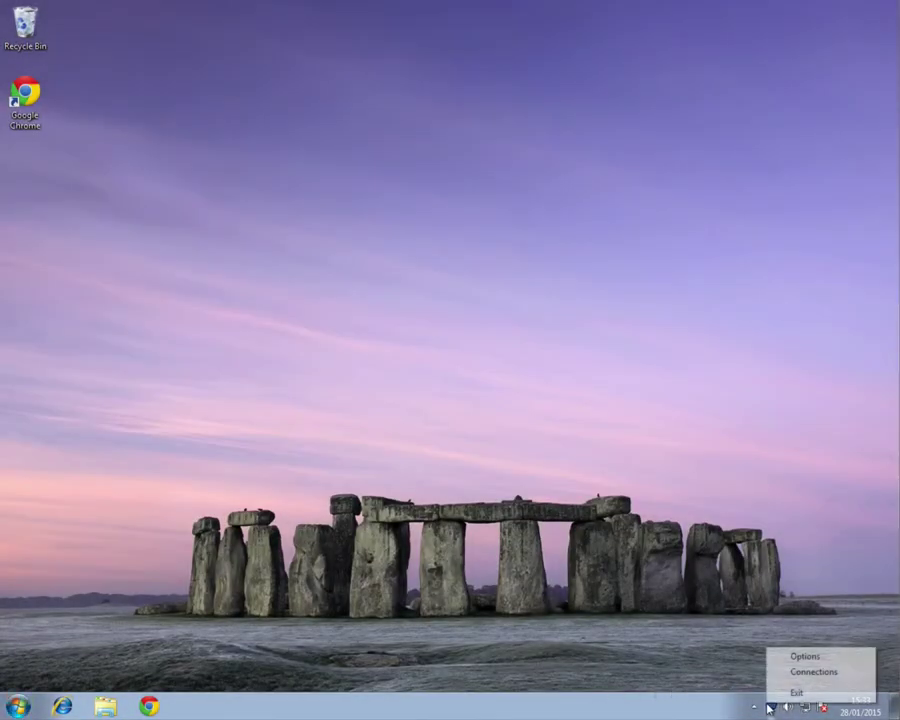
click(780, 676)
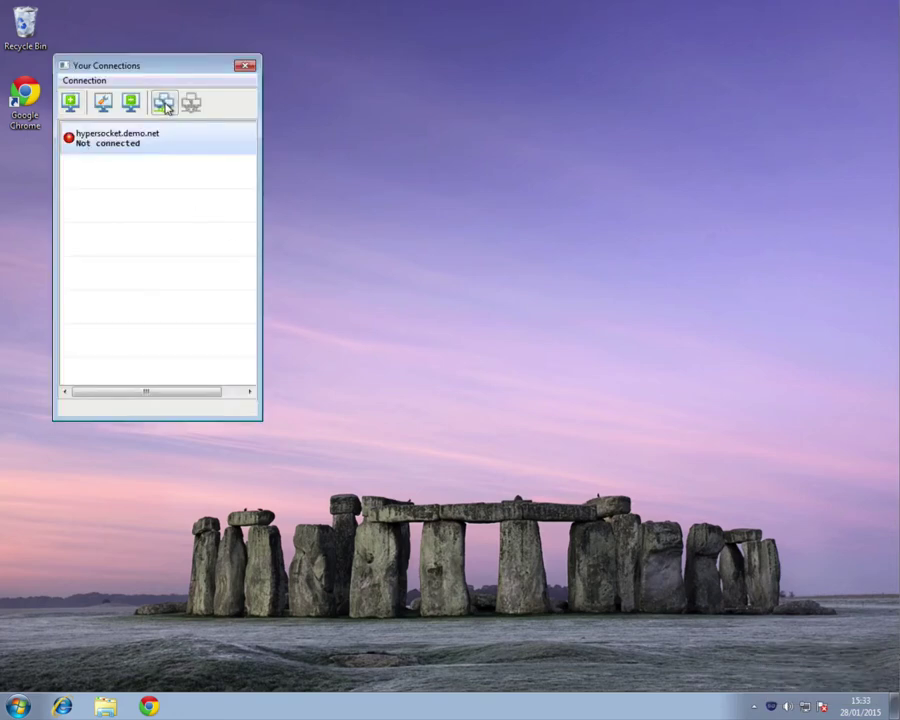
Step: Connect to hypersocket.demo.net, signing in with the user's username and password
double_click(82, 141)
text(lee)
key(Tab)
text(*)
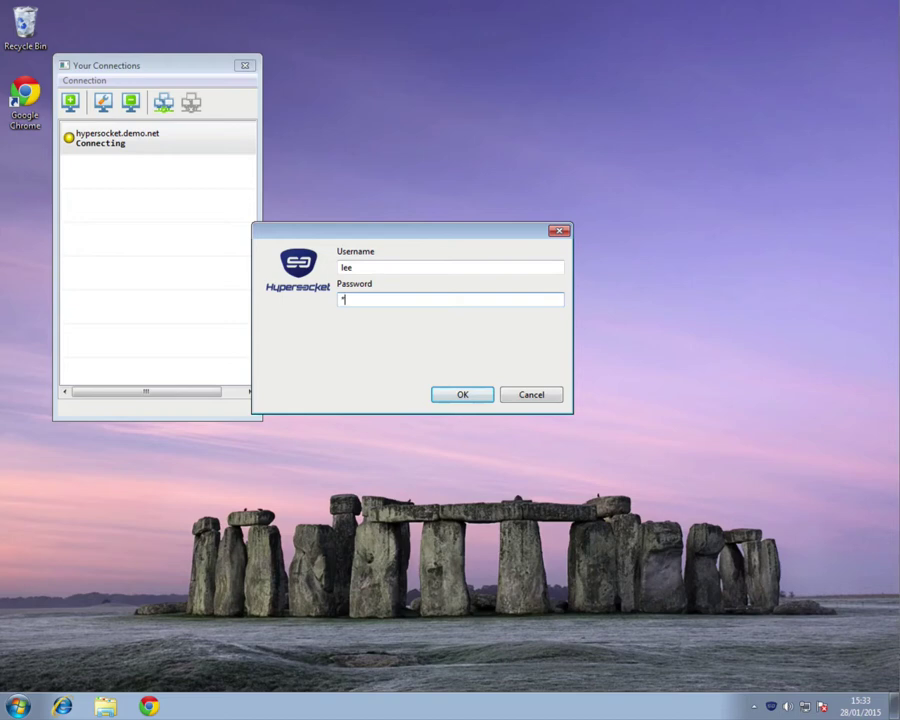
text(*********)
key(Return)
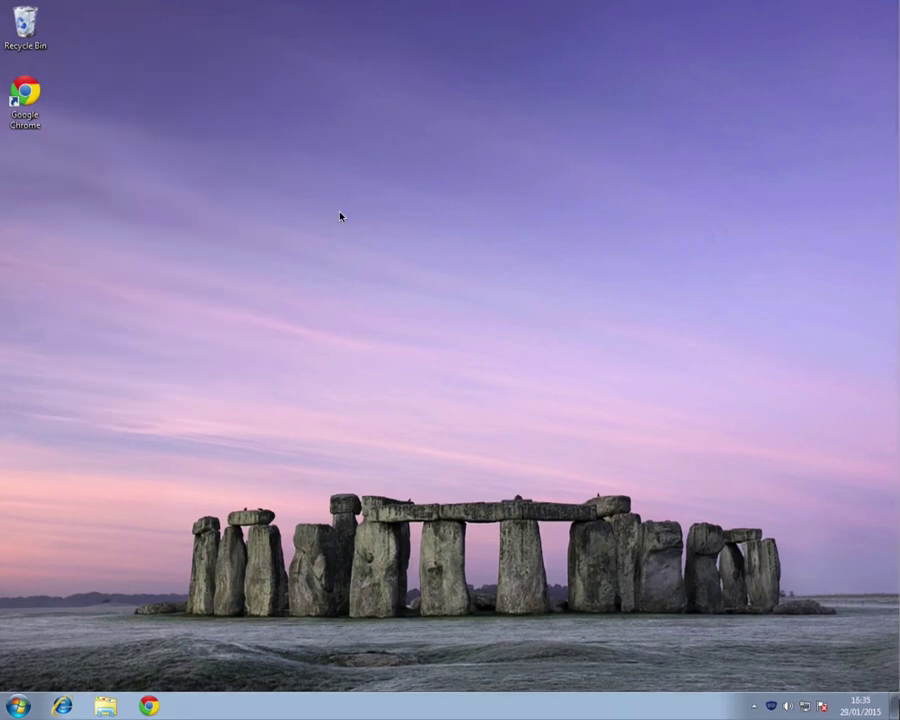
click(148, 705)
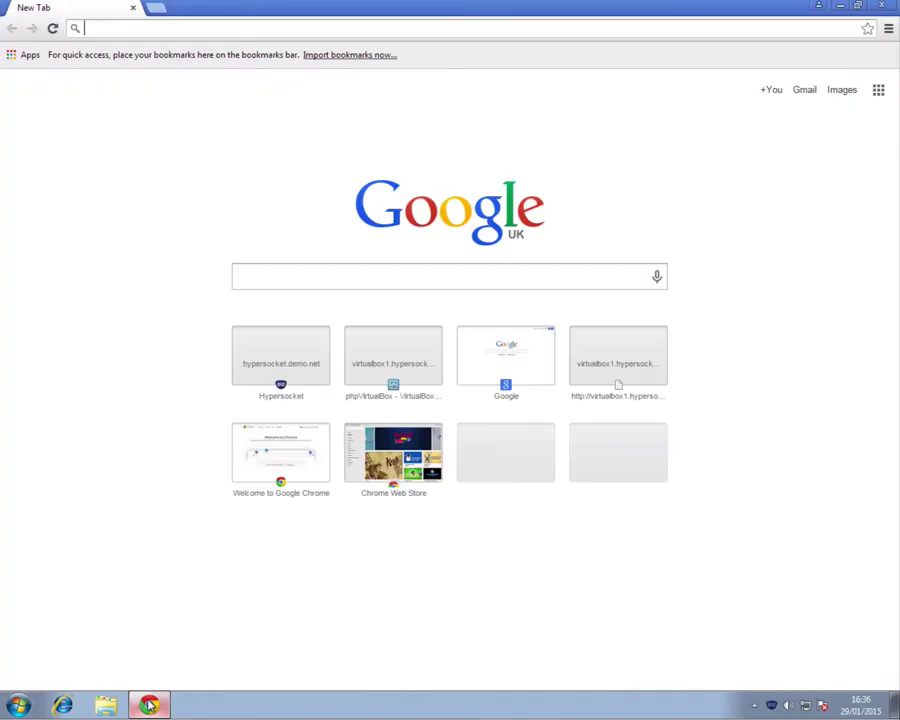
click(88, 29)
text(virtualbox1.hypersocket.local/virtualbox/)
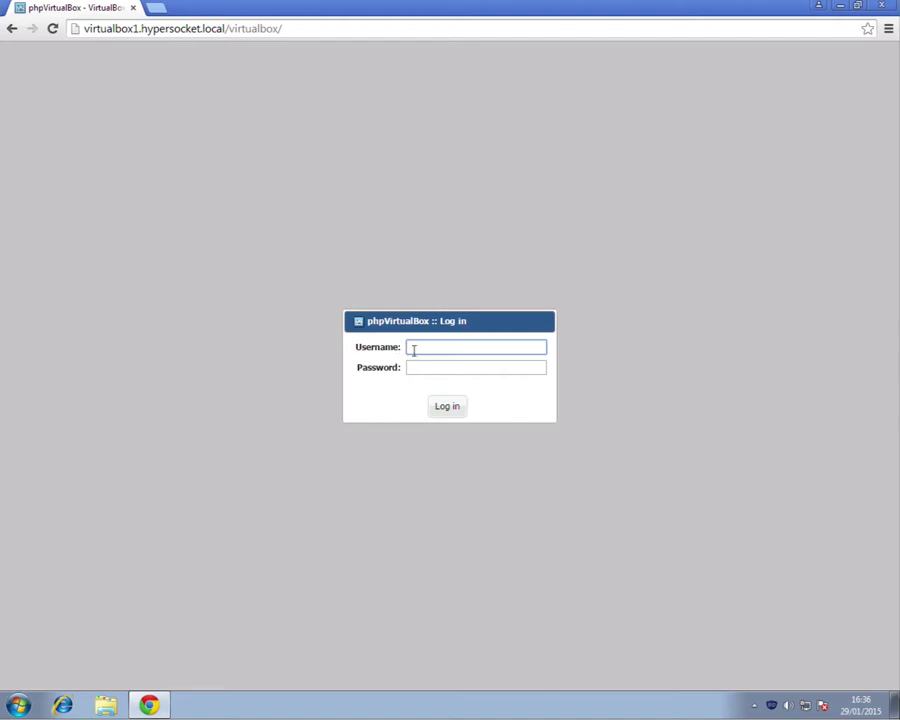
text(admin)
key(Tab)
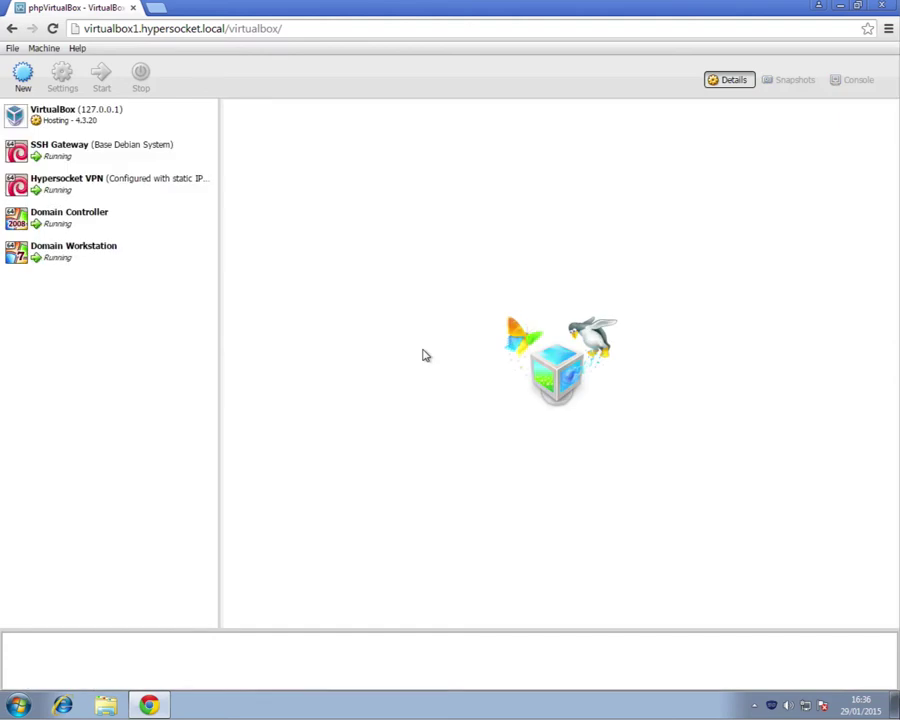
click(87, 223)
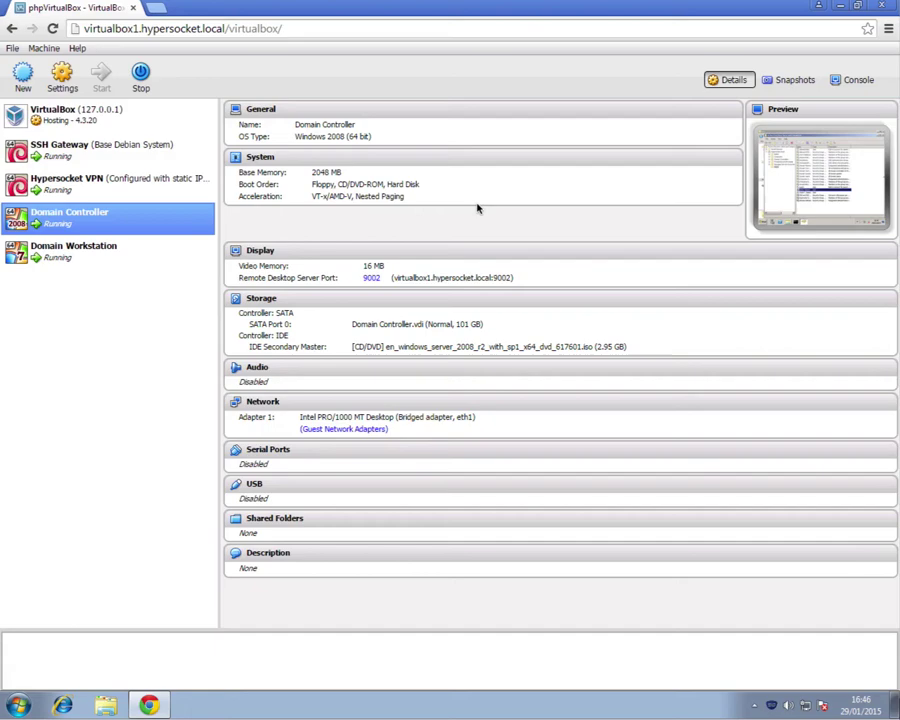
click(879, 7)
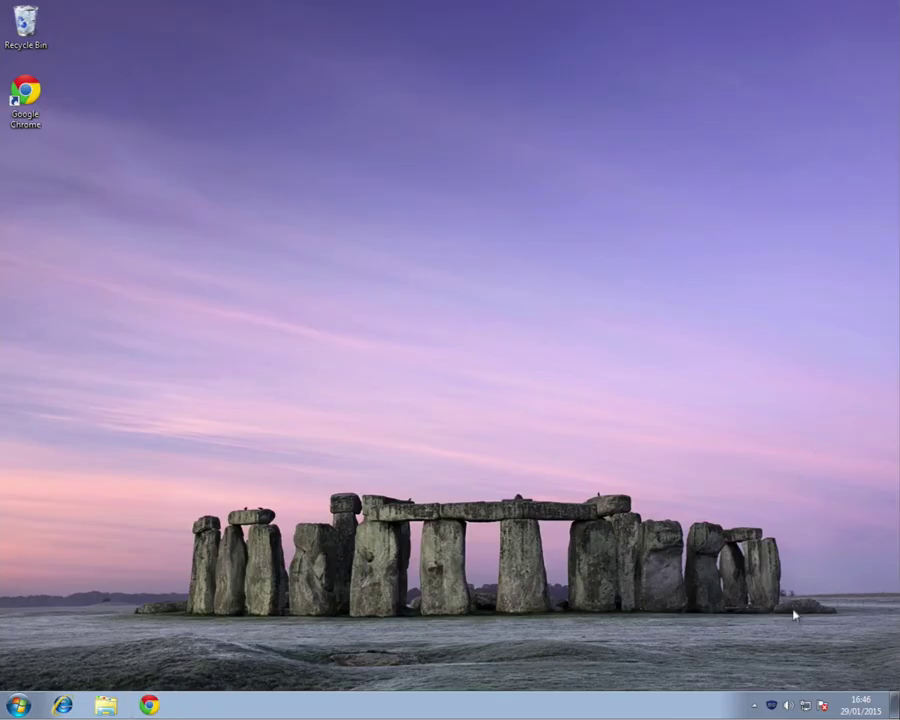
right_click(773, 706)
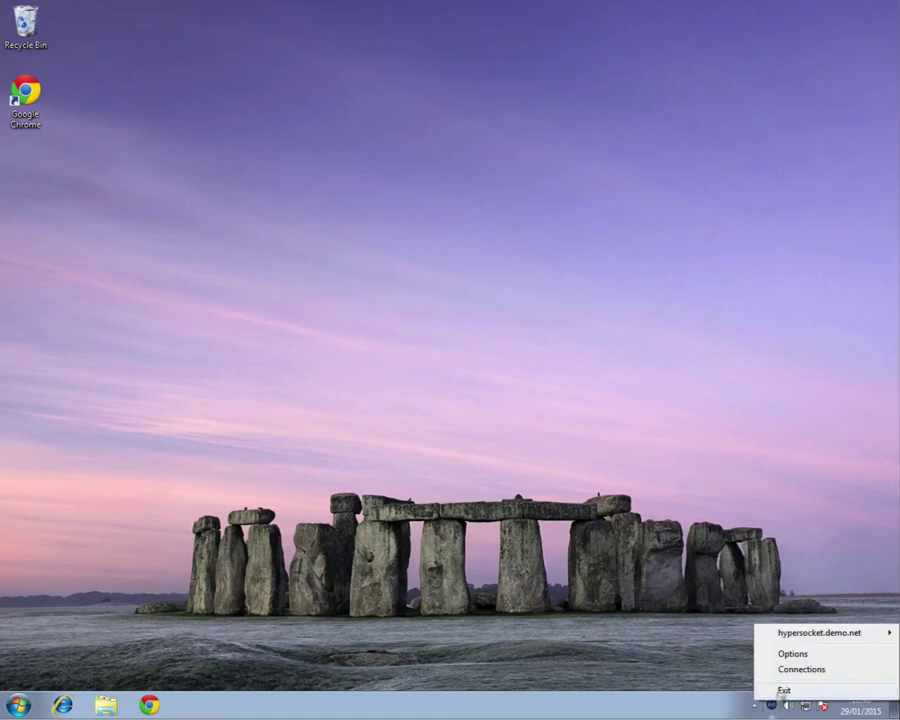
mouse_move(782, 636)
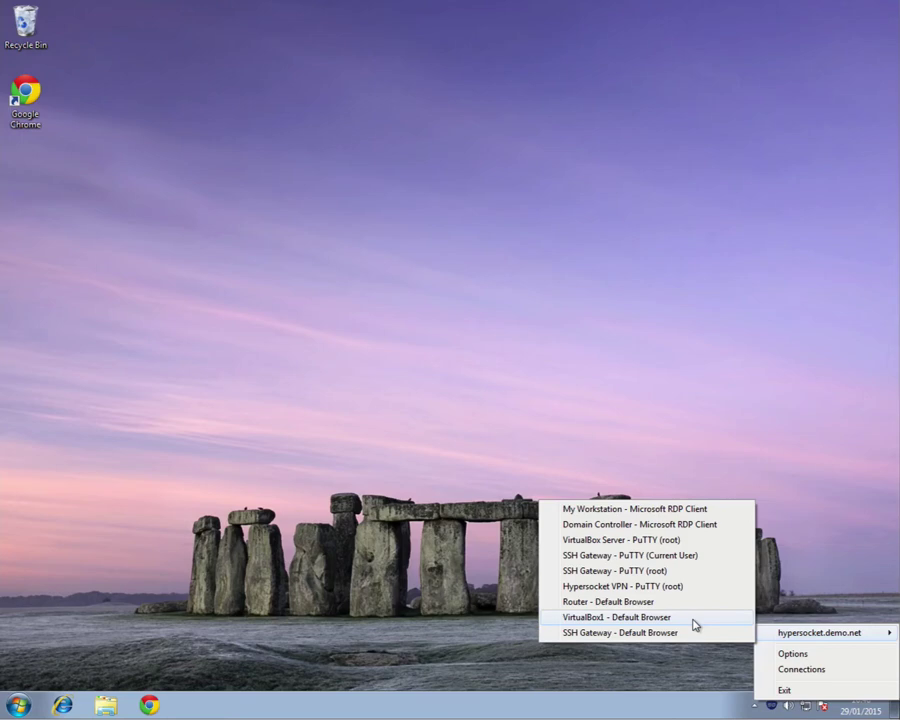
click(693, 619)
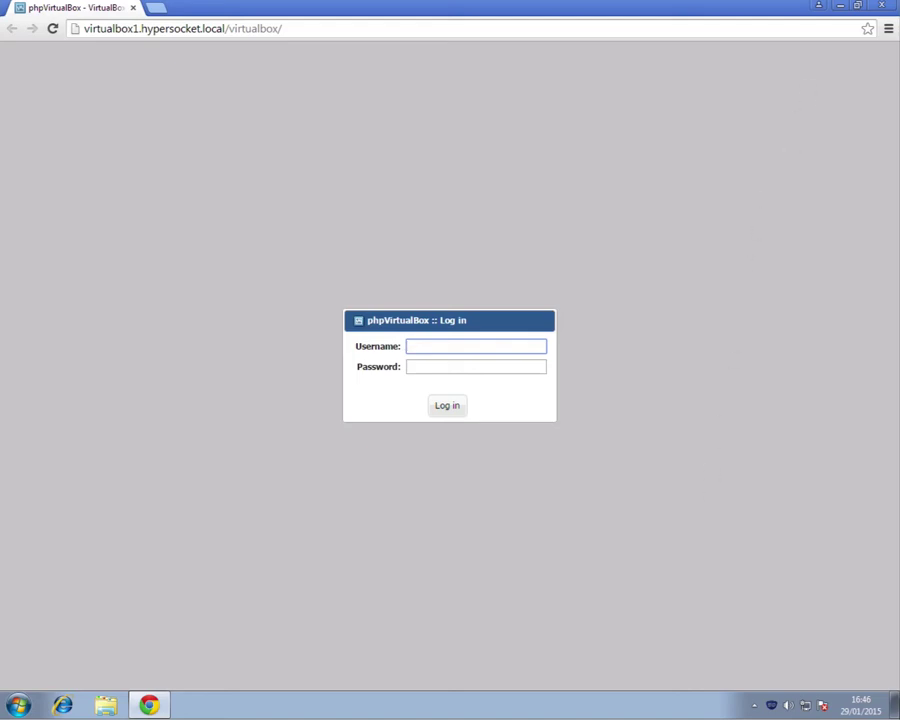
click(881, 6)
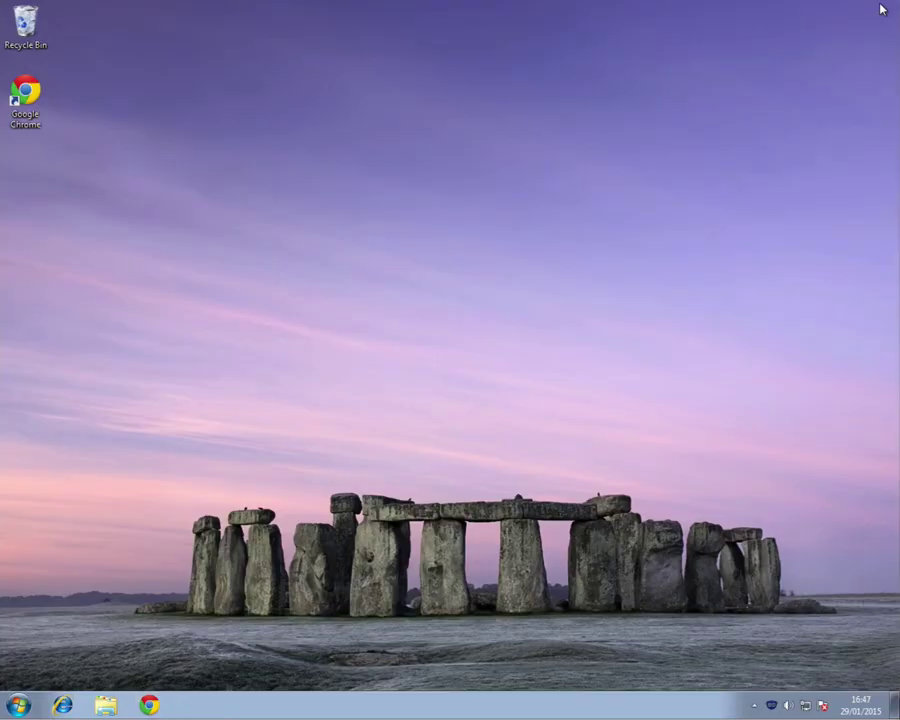
right_click(771, 706)
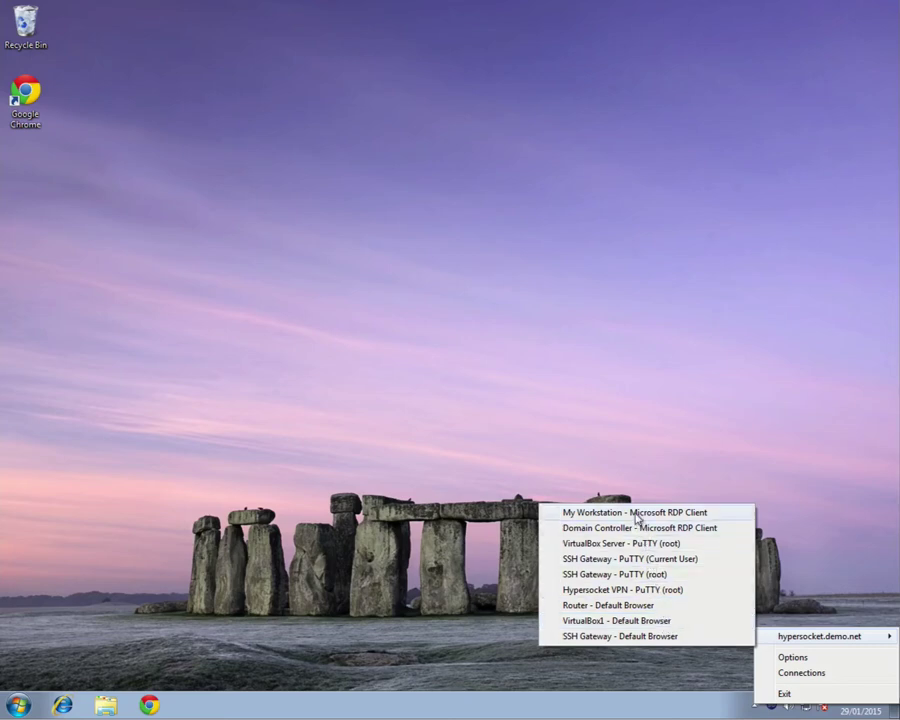
click(636, 513)
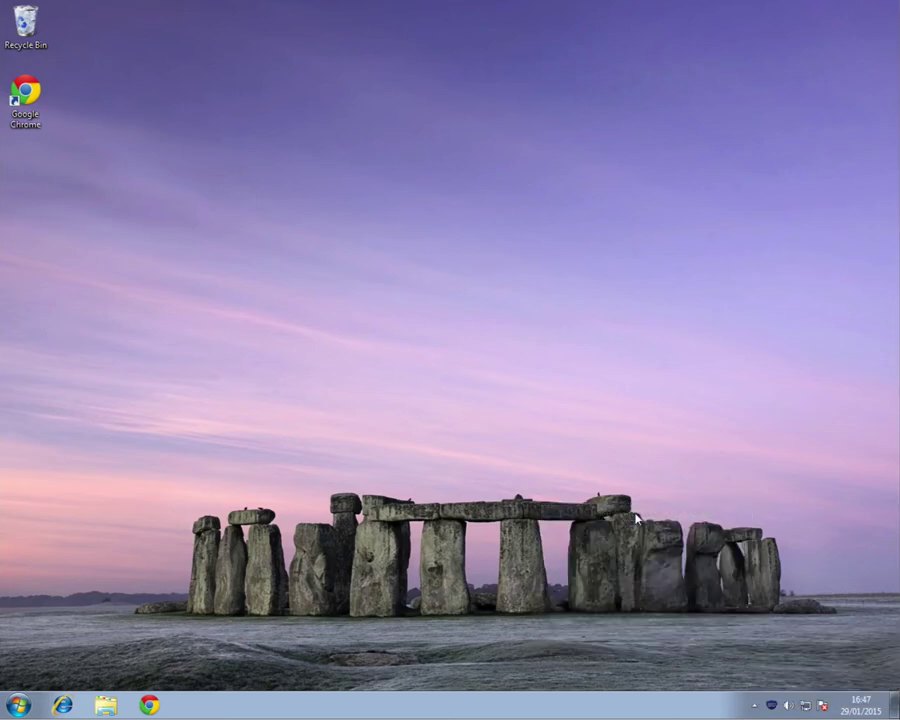
text(•••••••••••)
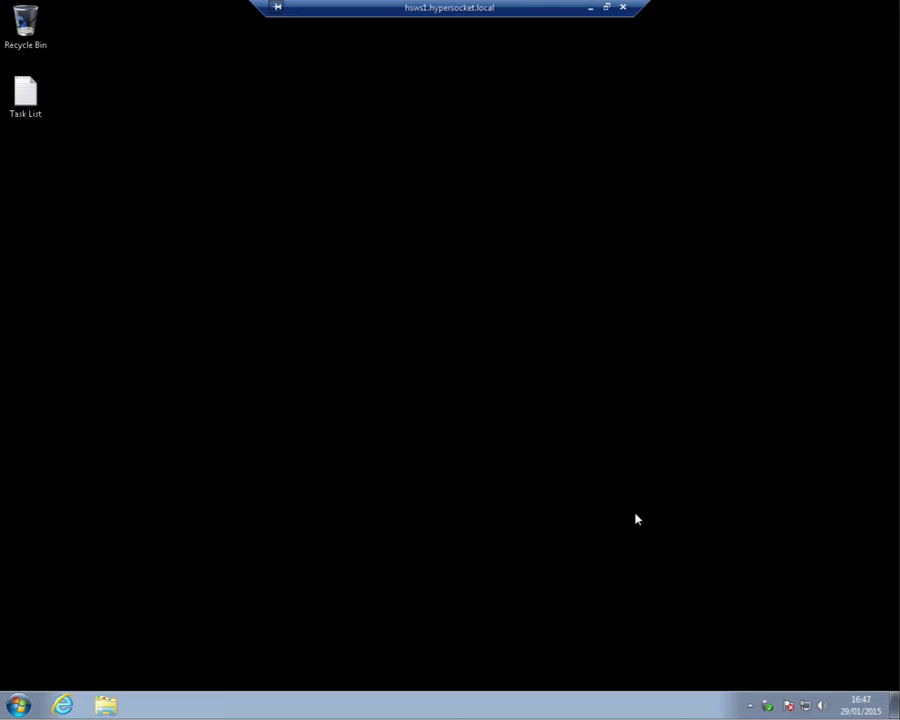
click(622, 8)
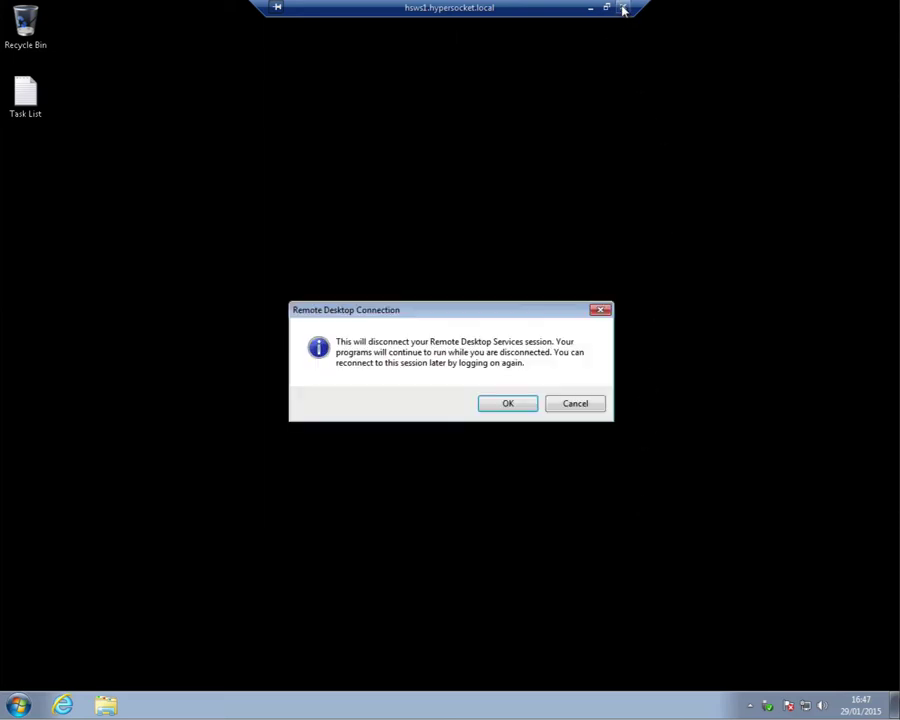
click(508, 404)
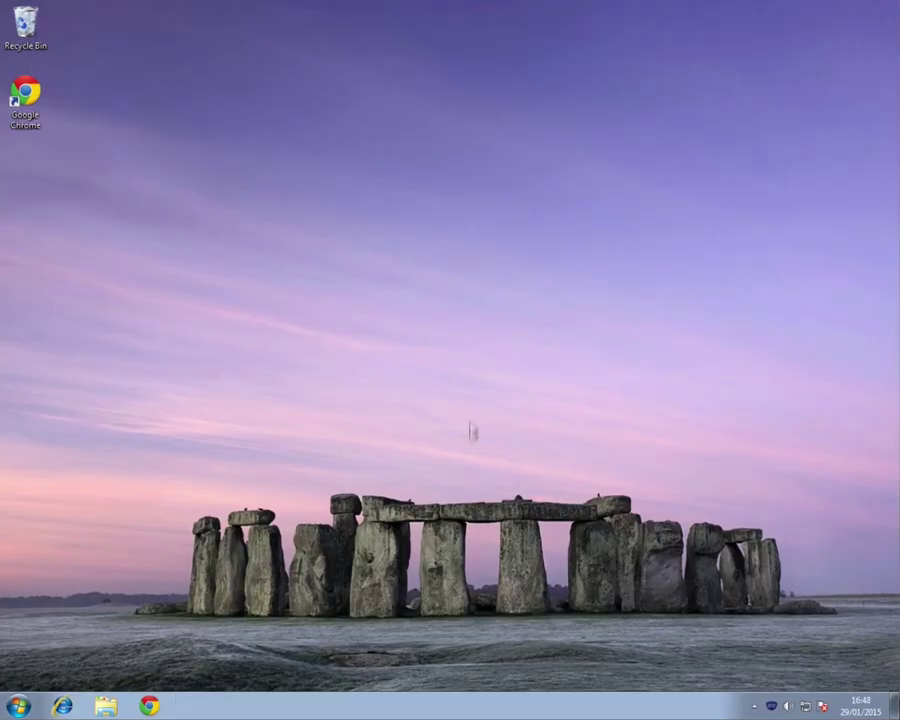
Step: Open a root SSH session to the gateway from the tray, log in, then close and confirm exit
right_click(771, 706)
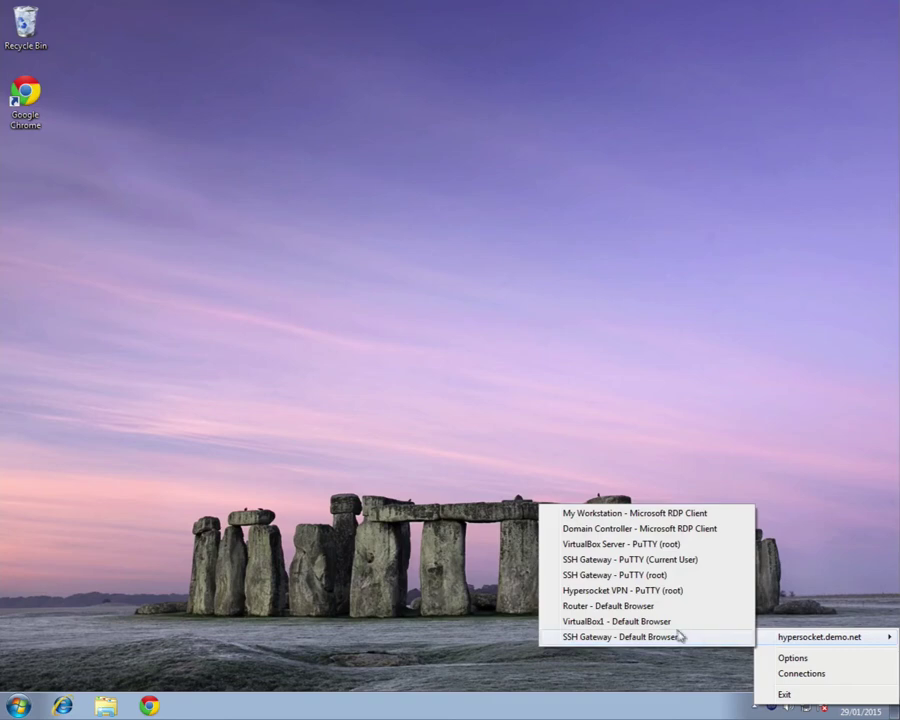
click(648, 576)
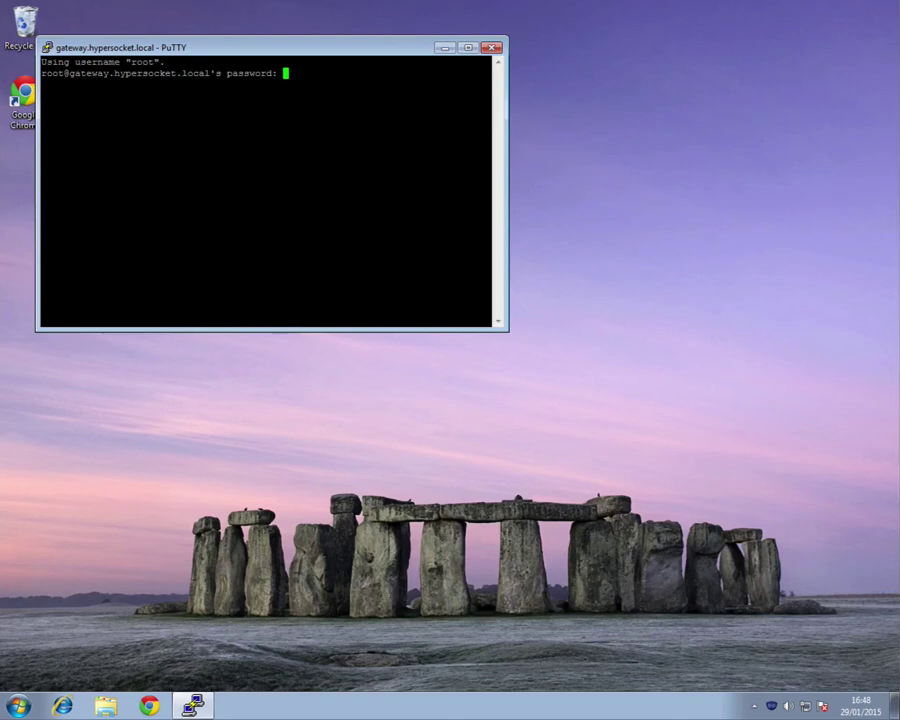
key(Return)
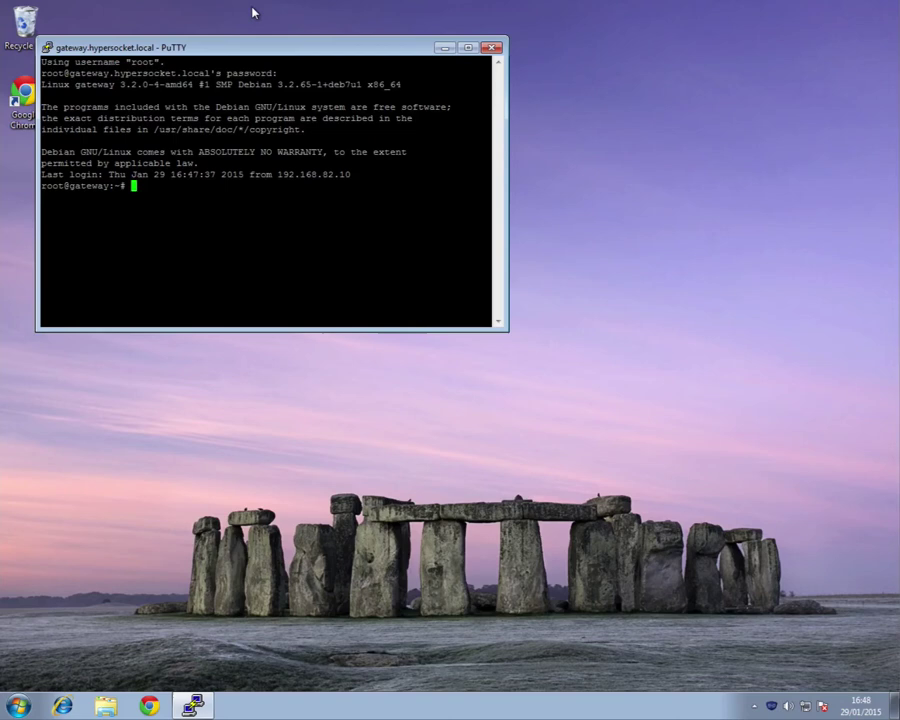
click(491, 47)
click(463, 401)
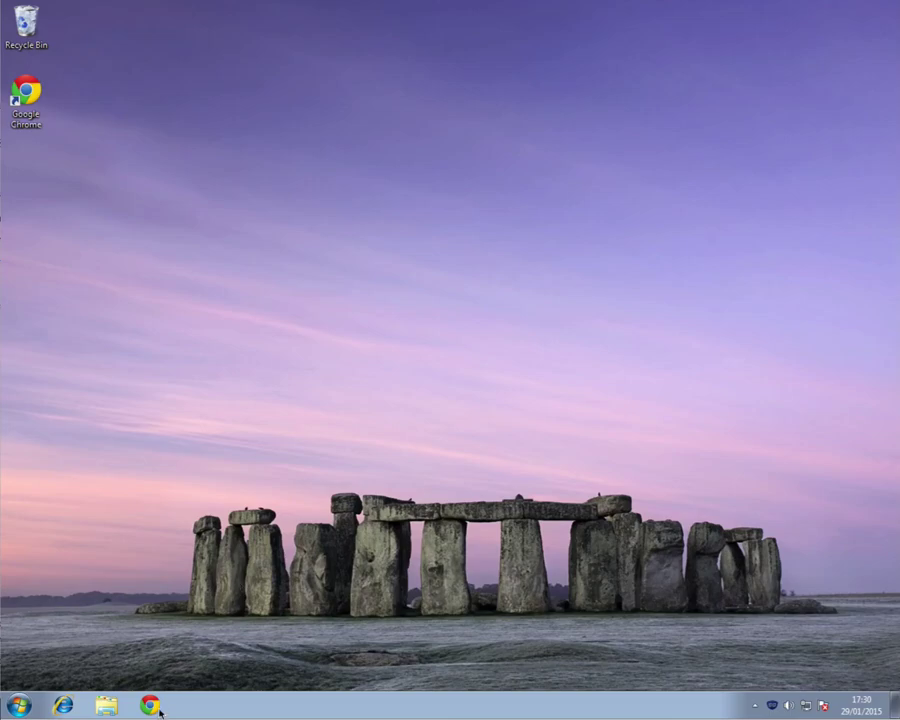
Step: Log on to the portal in Chrome with the user's credentials and open Company Files from My Resources
click(150, 706)
click(379, 118)
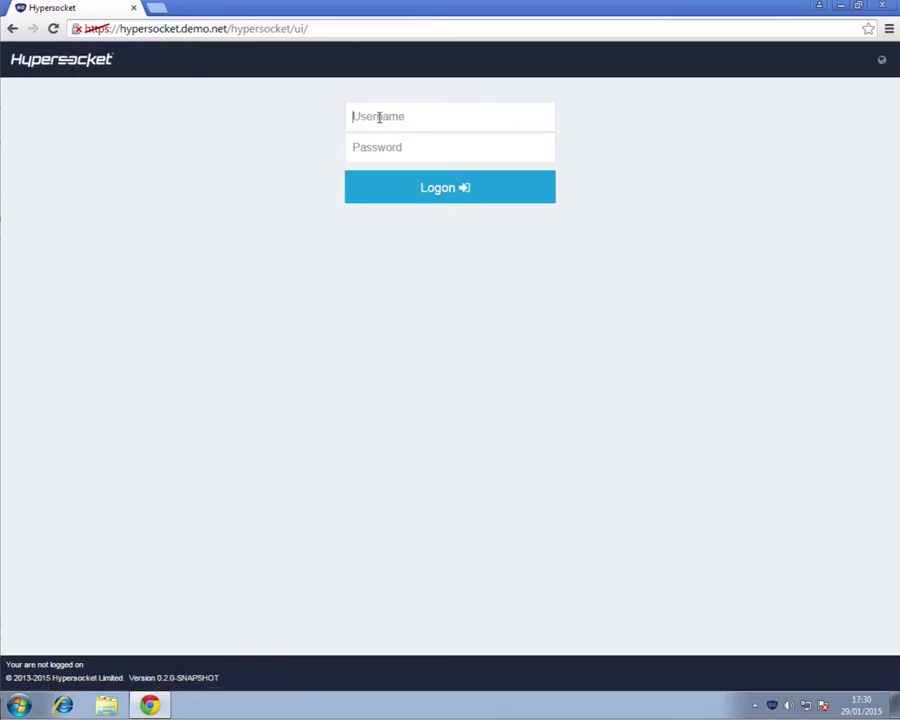
text(lee)
key(Tab)
text(password12)
key(Return)
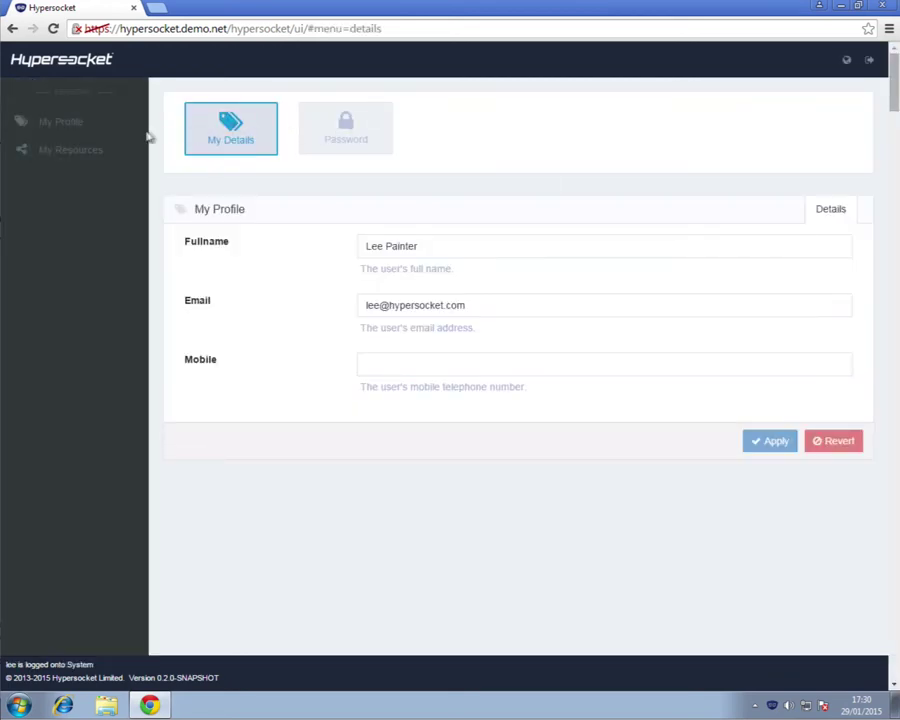
click(90, 149)
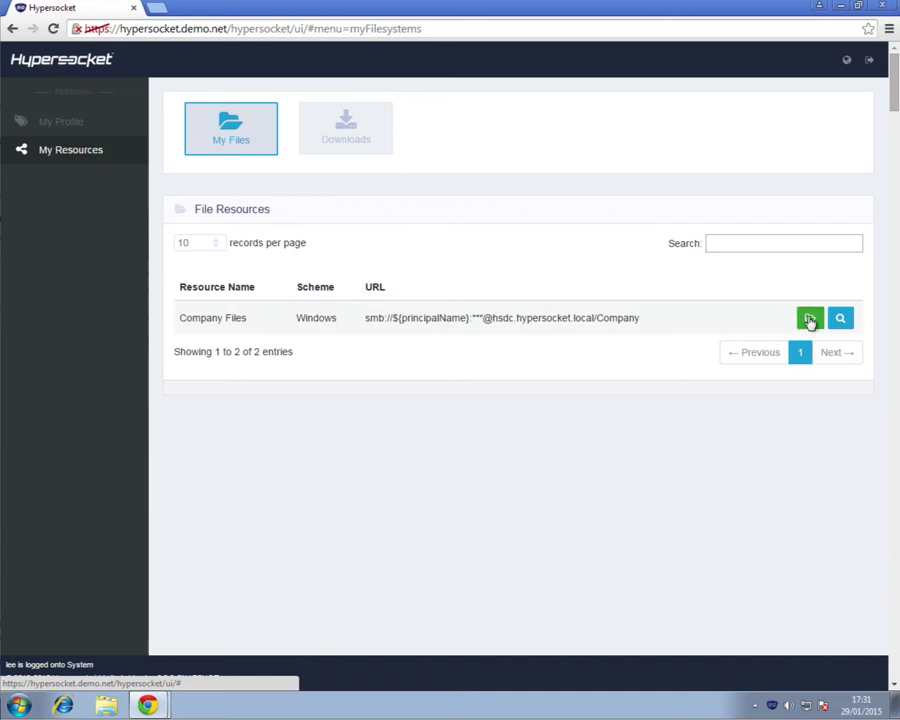
click(810, 319)
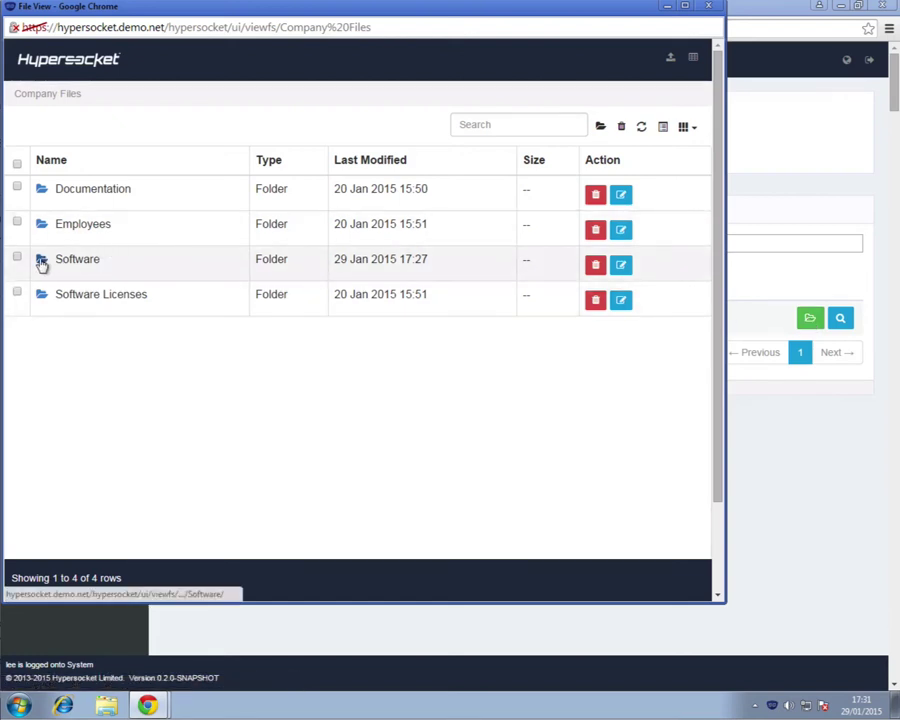
Step: In the Software folder, delete sslexplorer-1.0.0_RC17-src.tar.gz and confirm the deletion
click(44, 262)
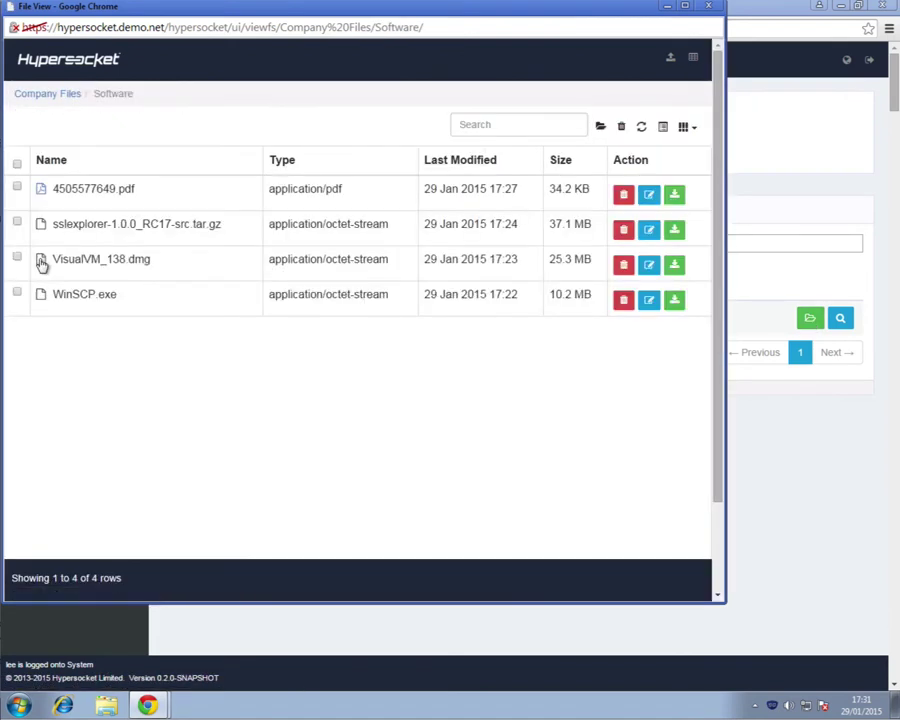
click(624, 231)
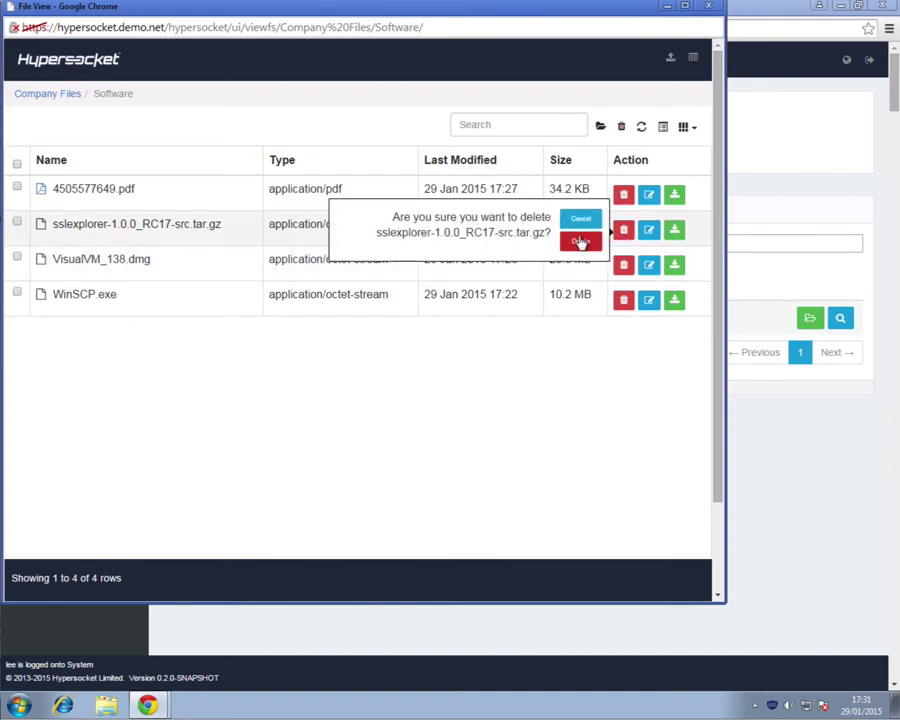
click(580, 242)
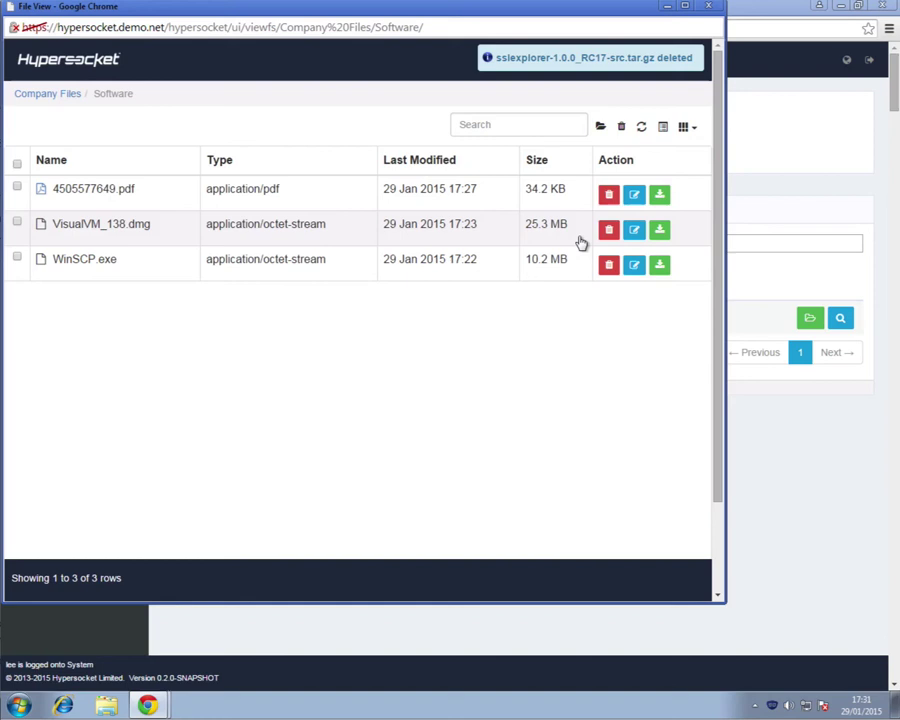
Step: Rename 4505577649.pdf to invoice-2015-01-02.pdf
click(635, 195)
key(Left)
key(Left)
key(Left)
key(Left)
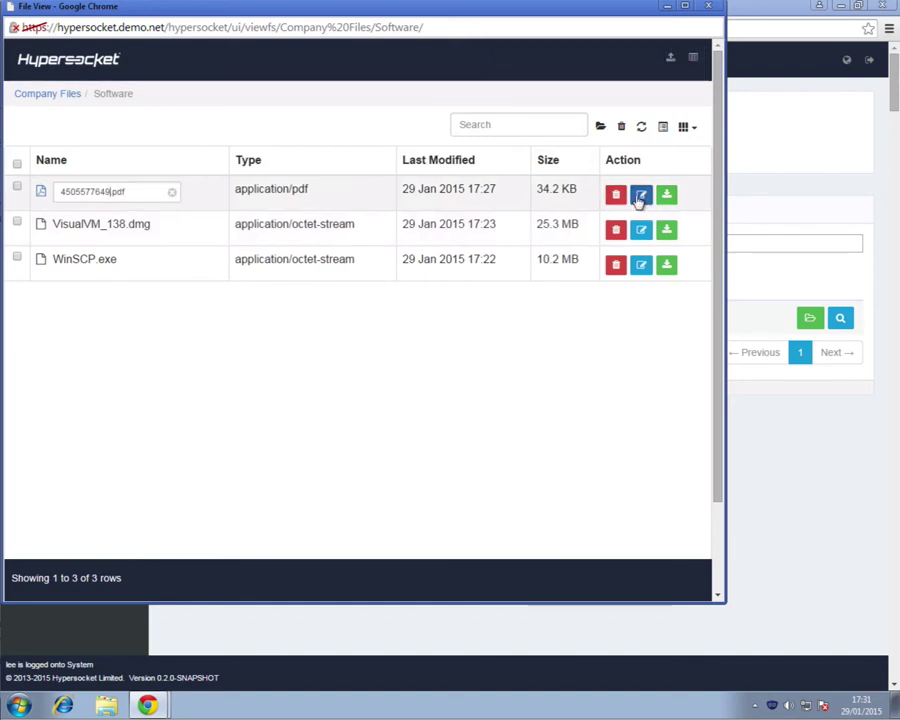
key(BackSpace)
key(BackSpace)
key(BackSpace)
key(BackSpace)
key(BackSpace)
key(BackSpace)
key(BackSpace)
key(BackSpace)
key(BackSpace)
key(BackSpace)
text(invoice)
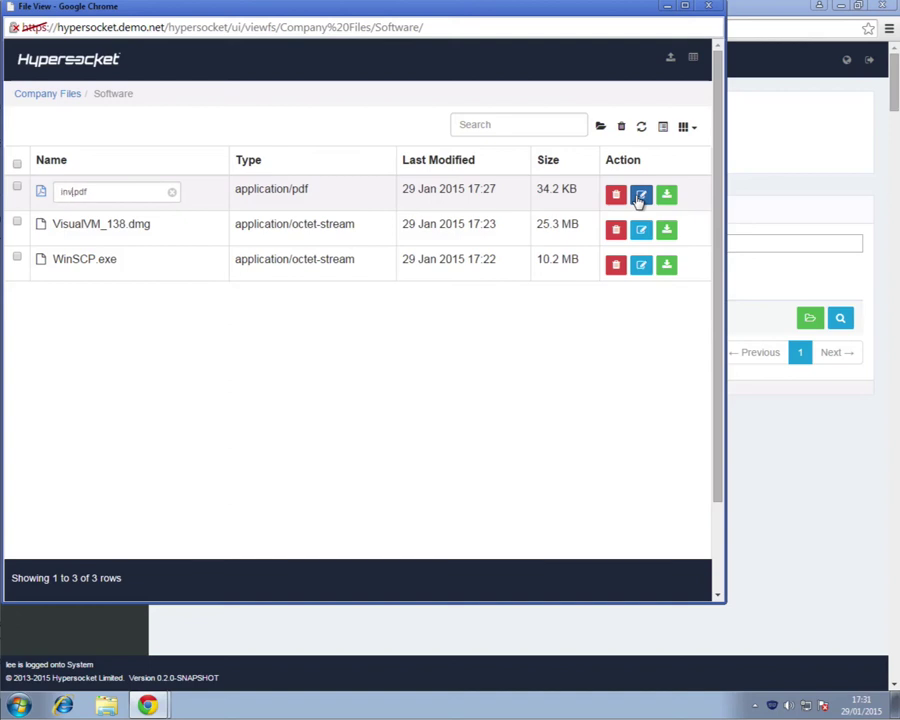
text(-2015-01-02)
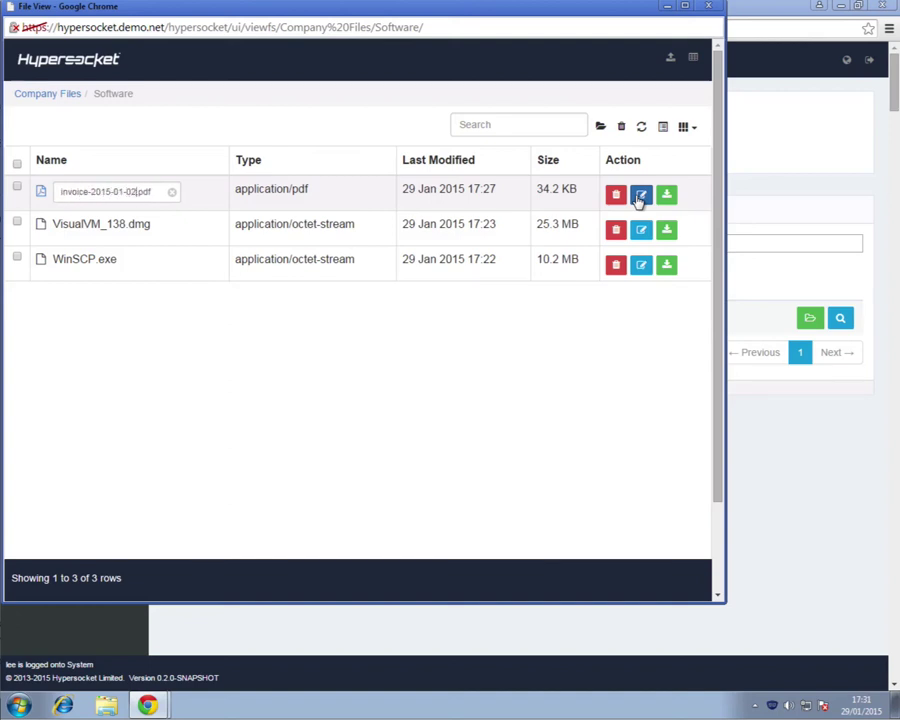
key(Return)
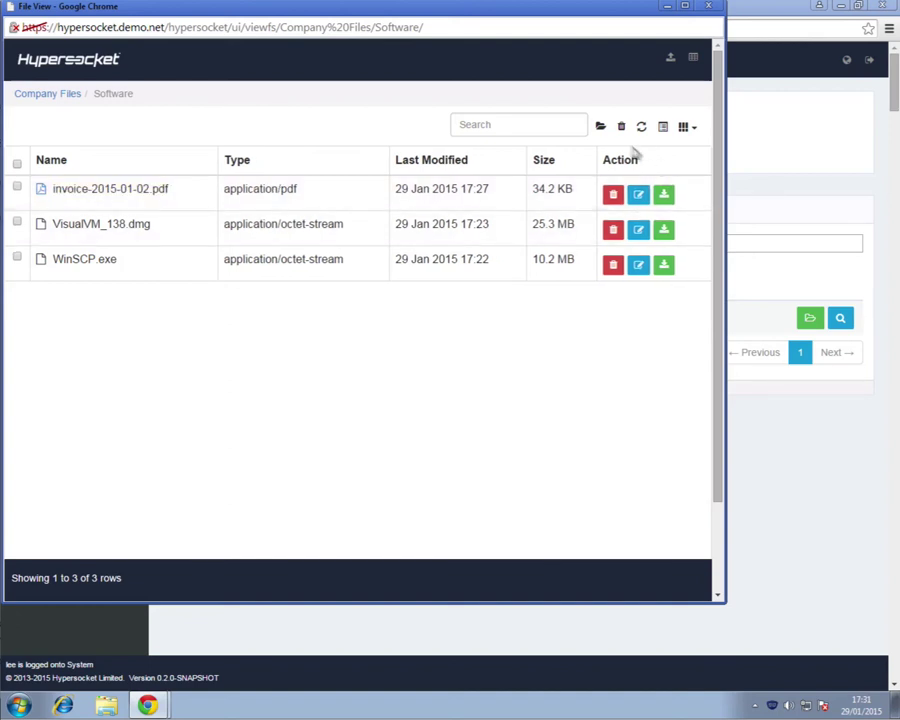
Step: Create a new folder named Archive in Software, then download VisualVM_138.dmg
click(600, 128)
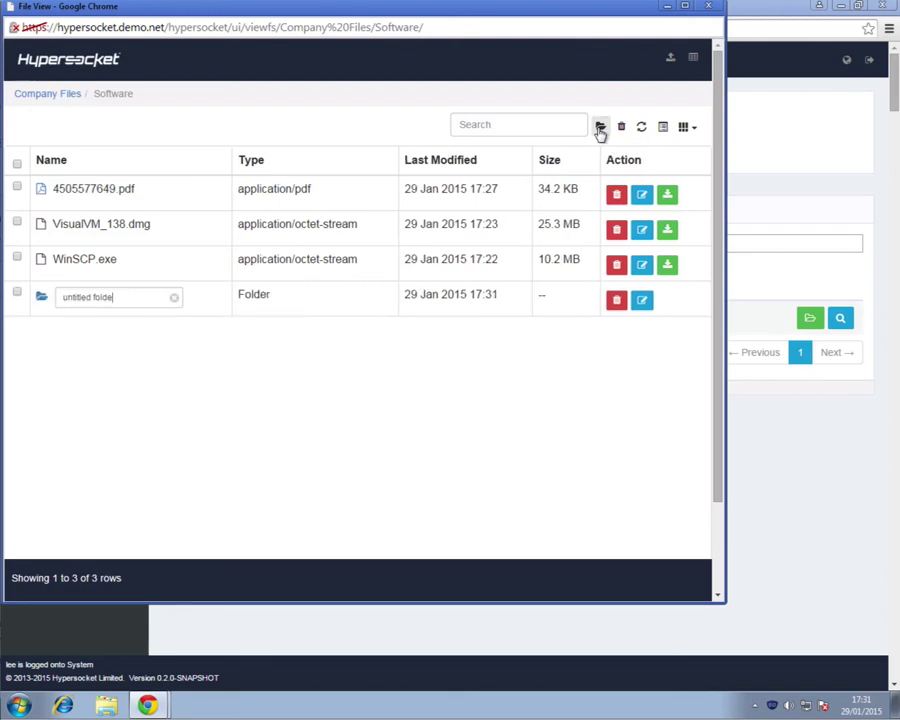
key(ctrl+a)
text(a)
key(BackSpace)
text(Archive)
key(Return)
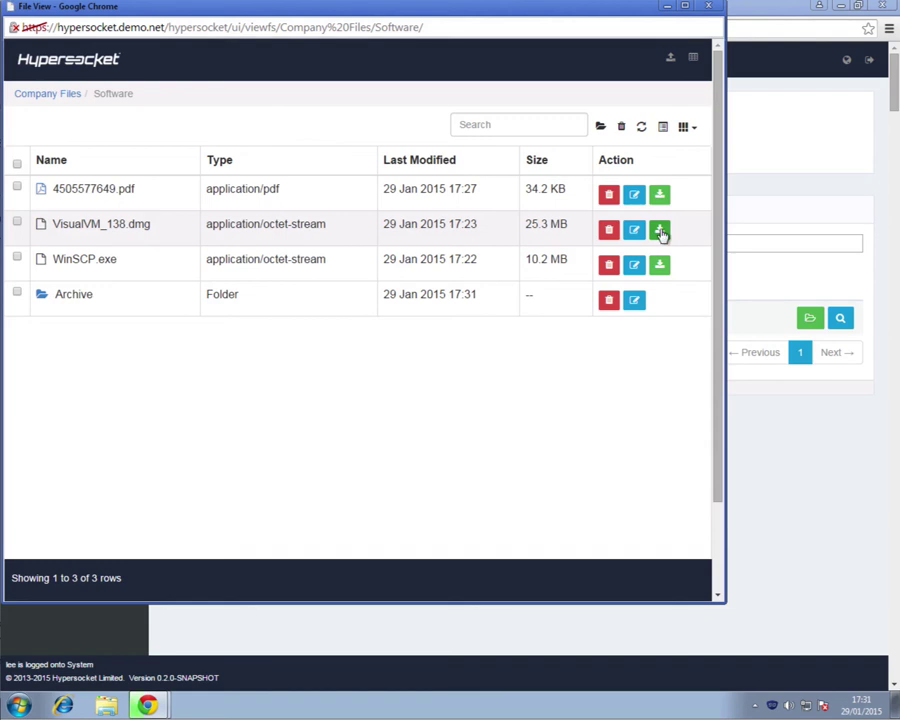
click(660, 231)
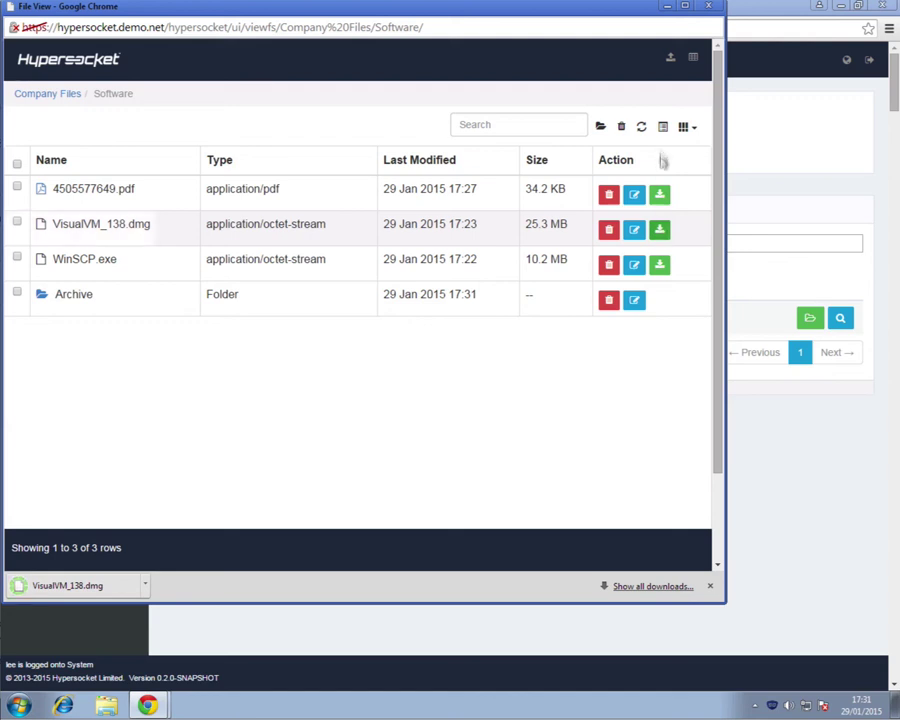
Step: Upload putty-0.63-installer.exe from Downloads into the Software folder
click(670, 57)
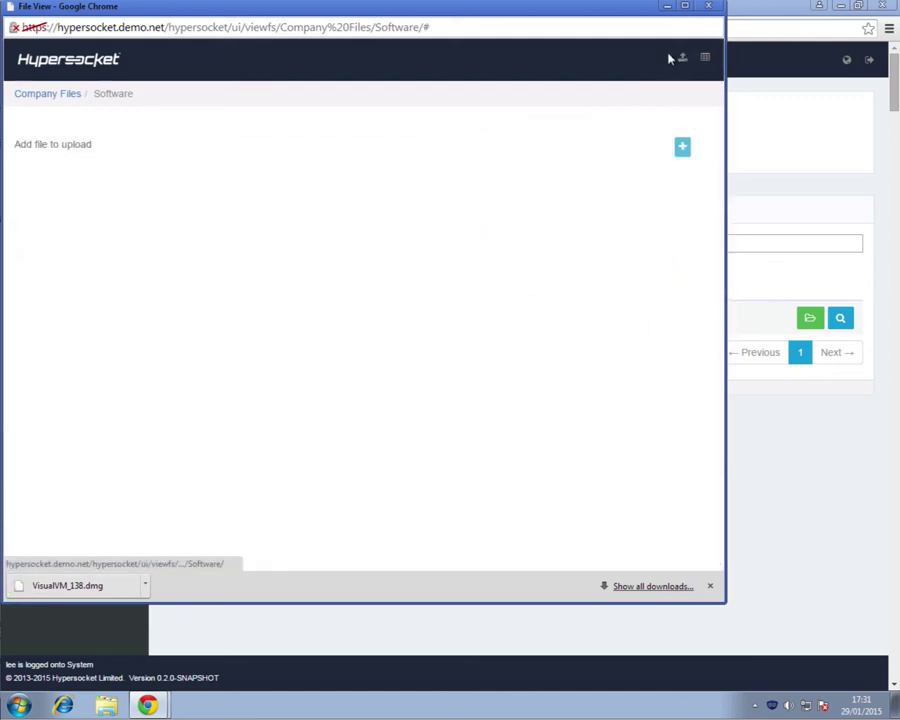
click(682, 147)
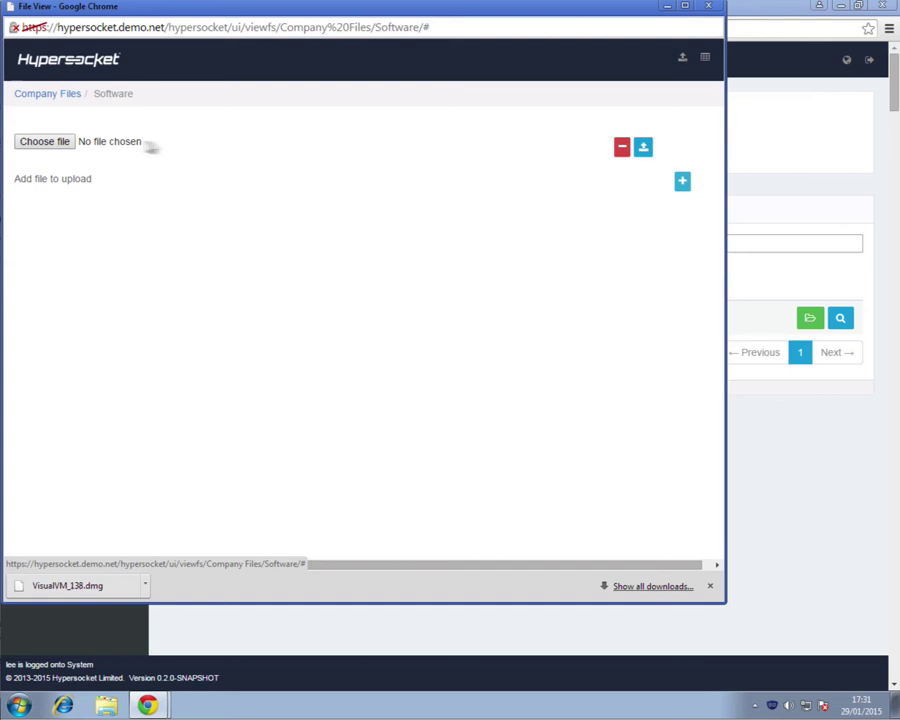
click(43, 143)
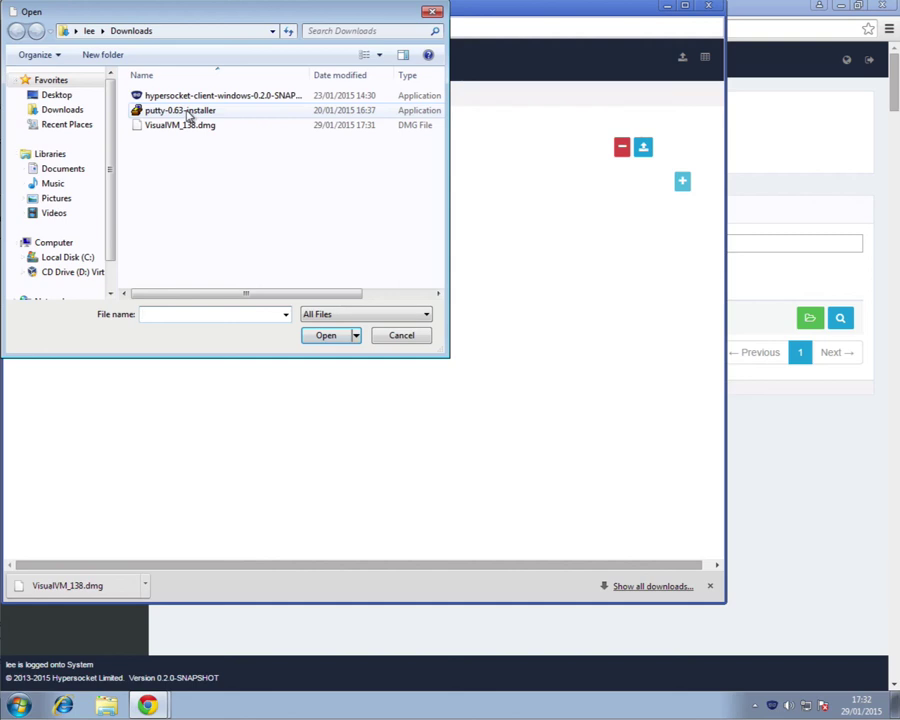
double_click(188, 112)
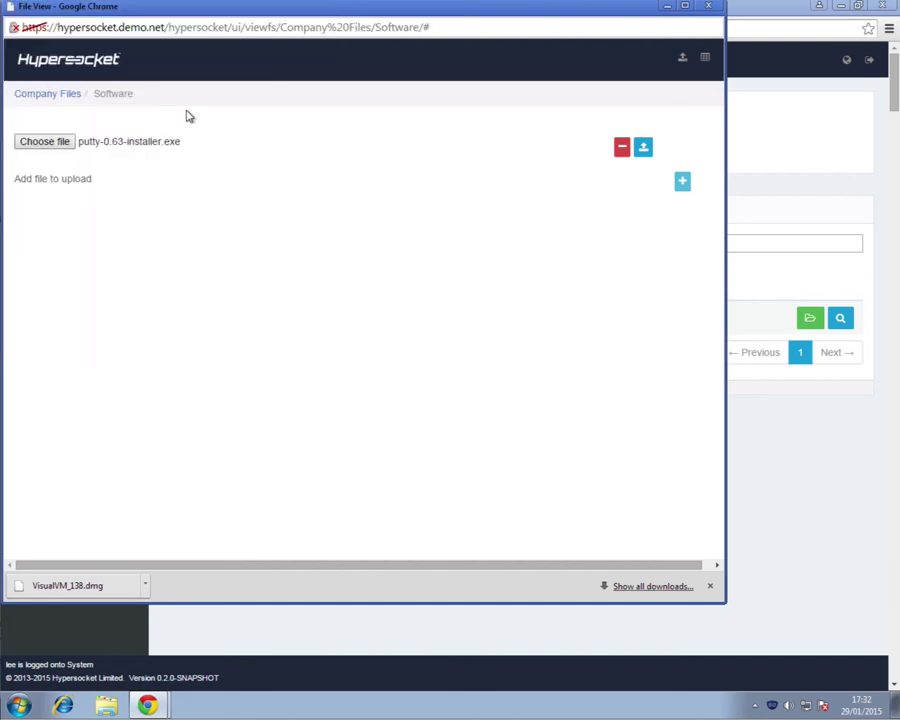
click(642, 147)
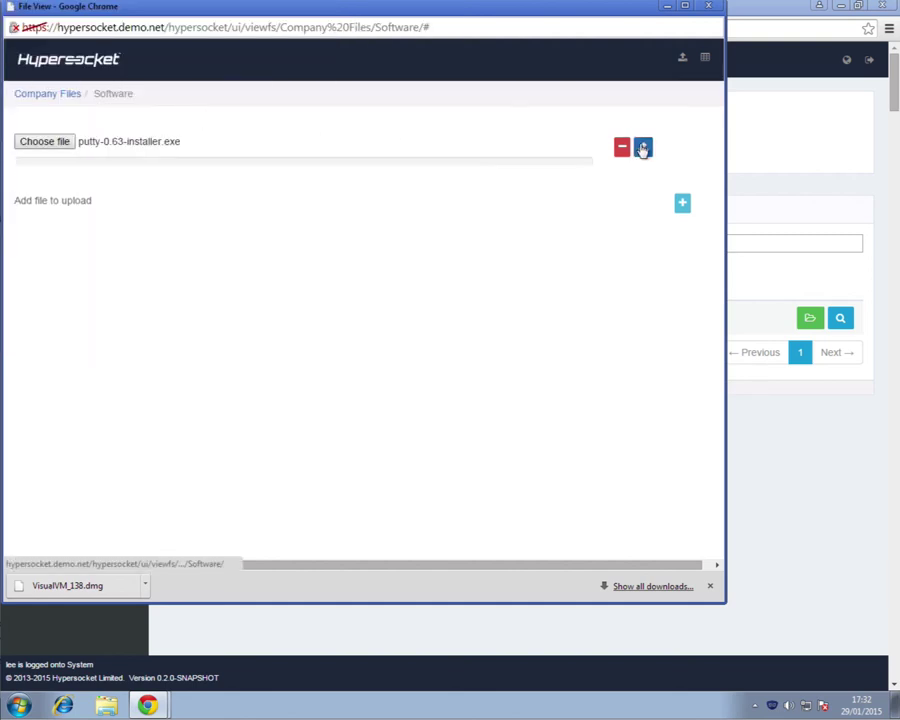
Step: Close the File View window and log out of the portal
click(708, 7)
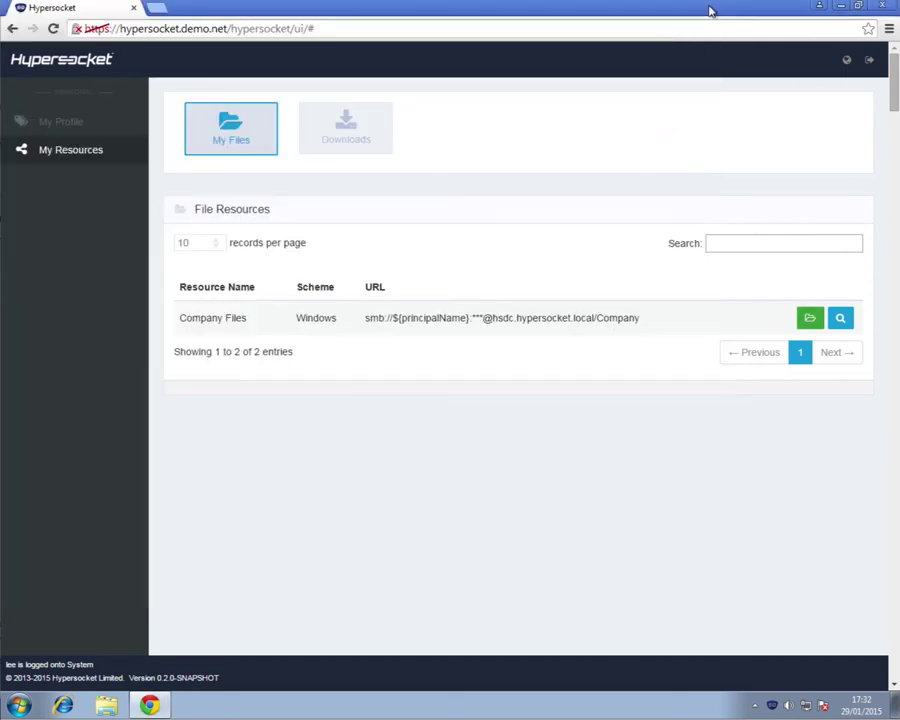
click(869, 62)
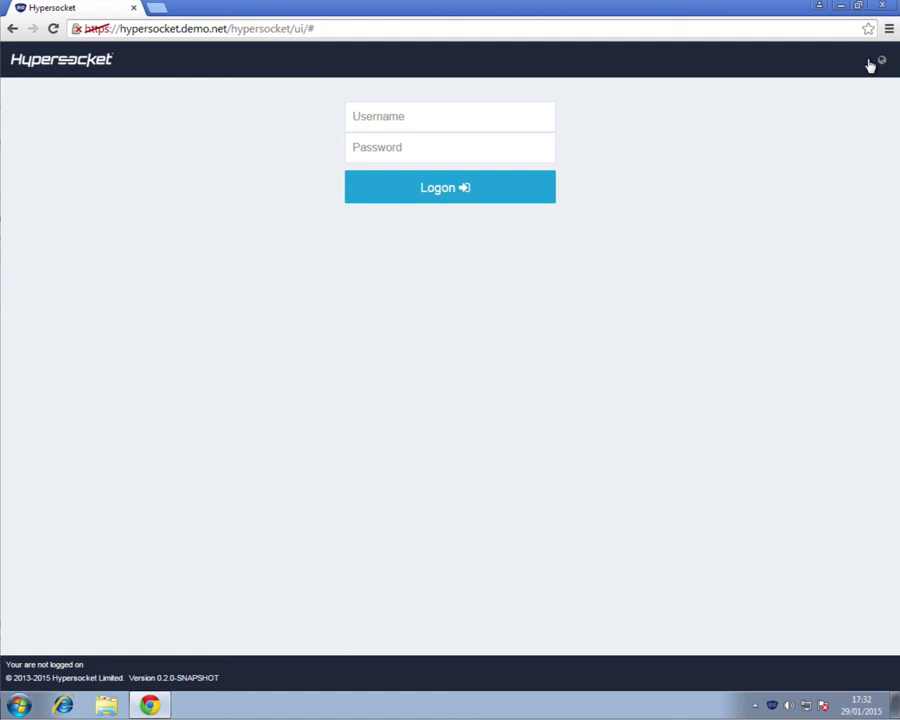